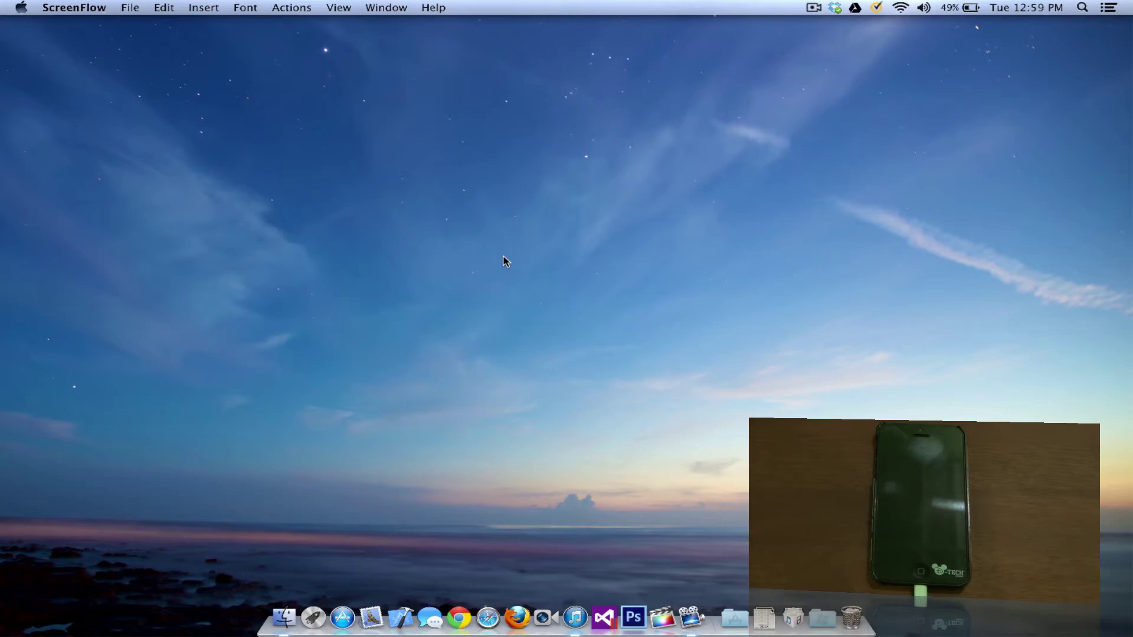
# Launch iTunes, select the connected iPhone under Devices, and move the window up and left
pyautogui.click(573, 614)
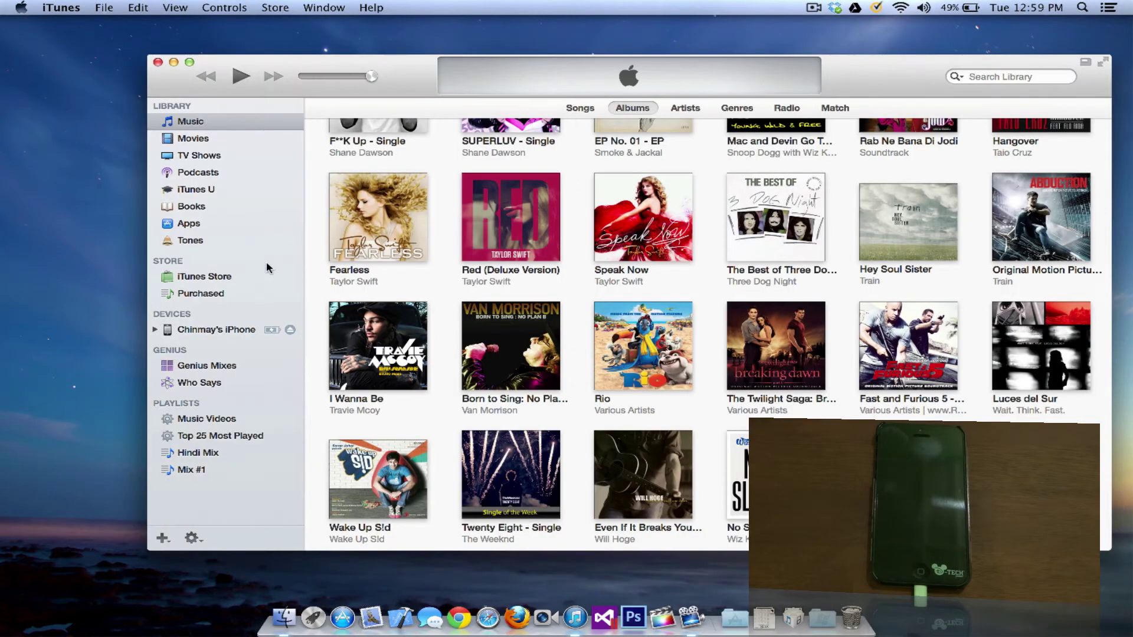
pyautogui.click(223, 329)
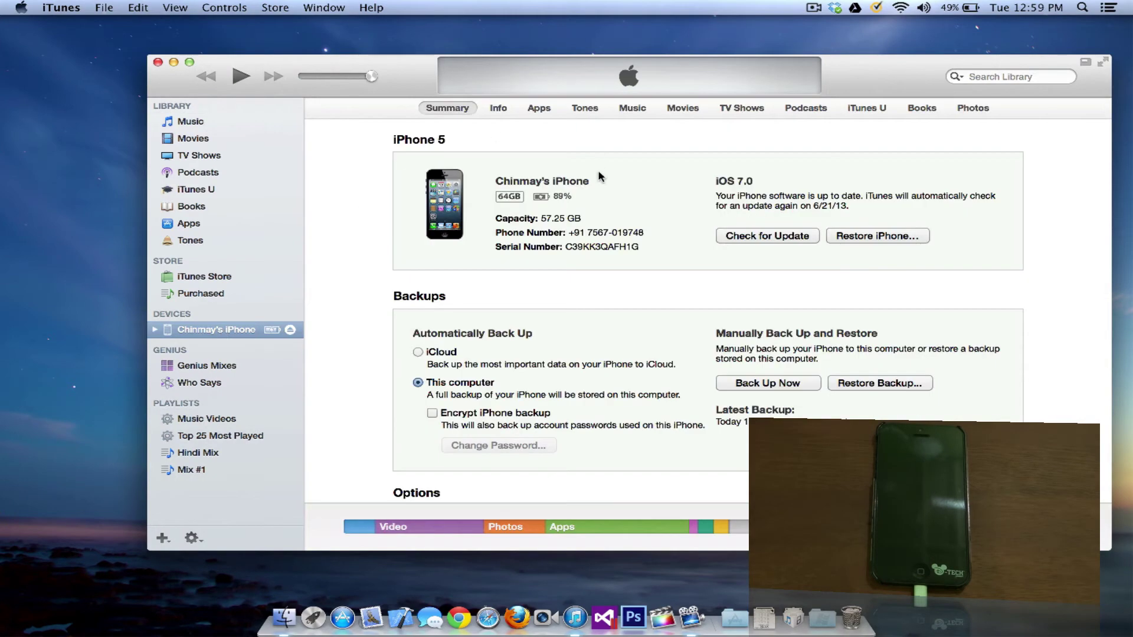
pyautogui.moveTo(872, 82); pyautogui.dragTo(809, 68)
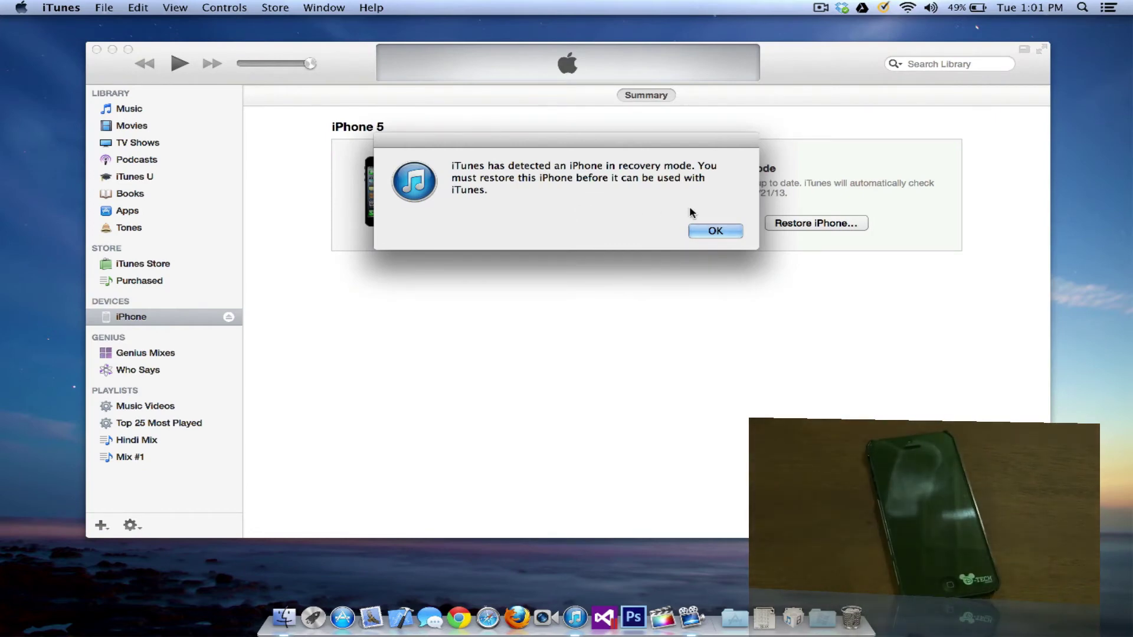
# Dismiss the recovery-mode alert and confirm Restore iPhone with Restore and Update
pyautogui.click(697, 235)
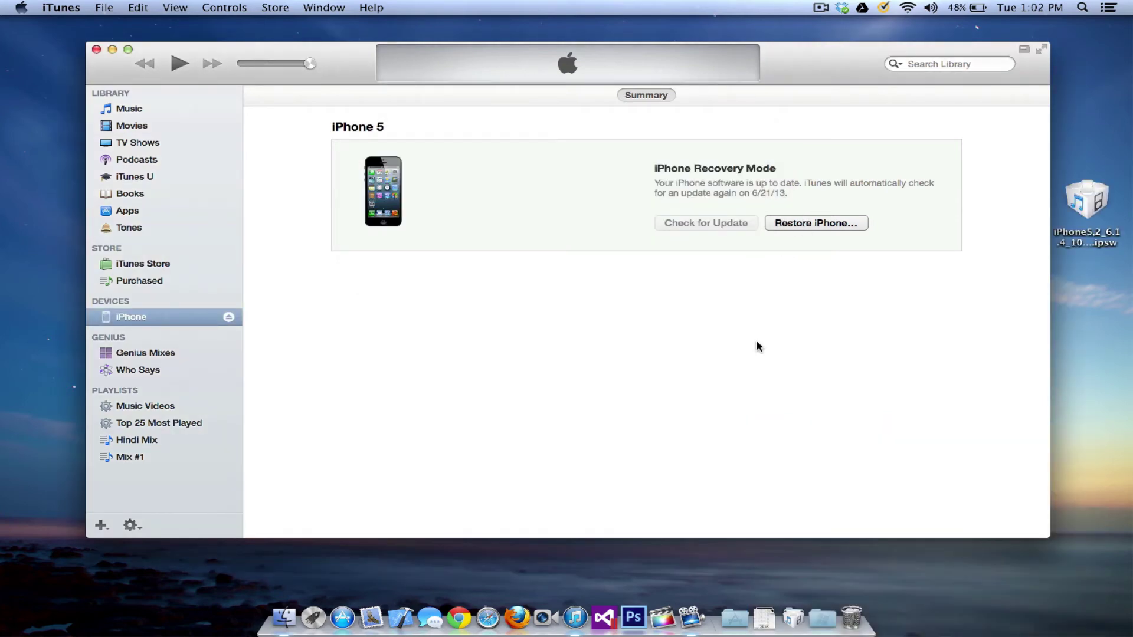
pyautogui.click(820, 227)
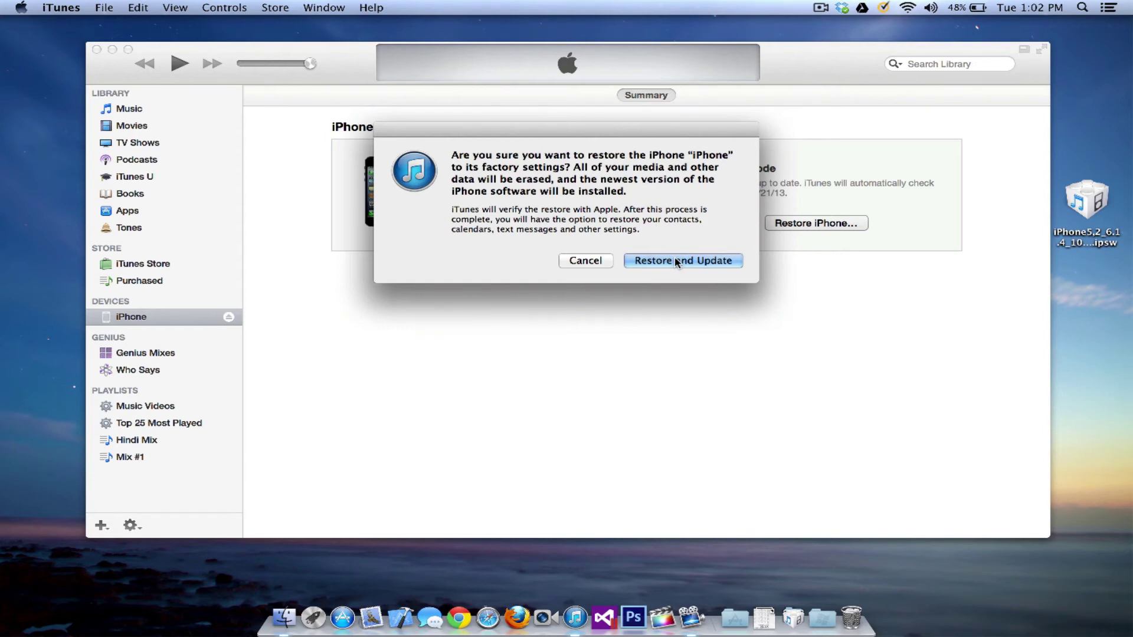
pyautogui.click(676, 262)
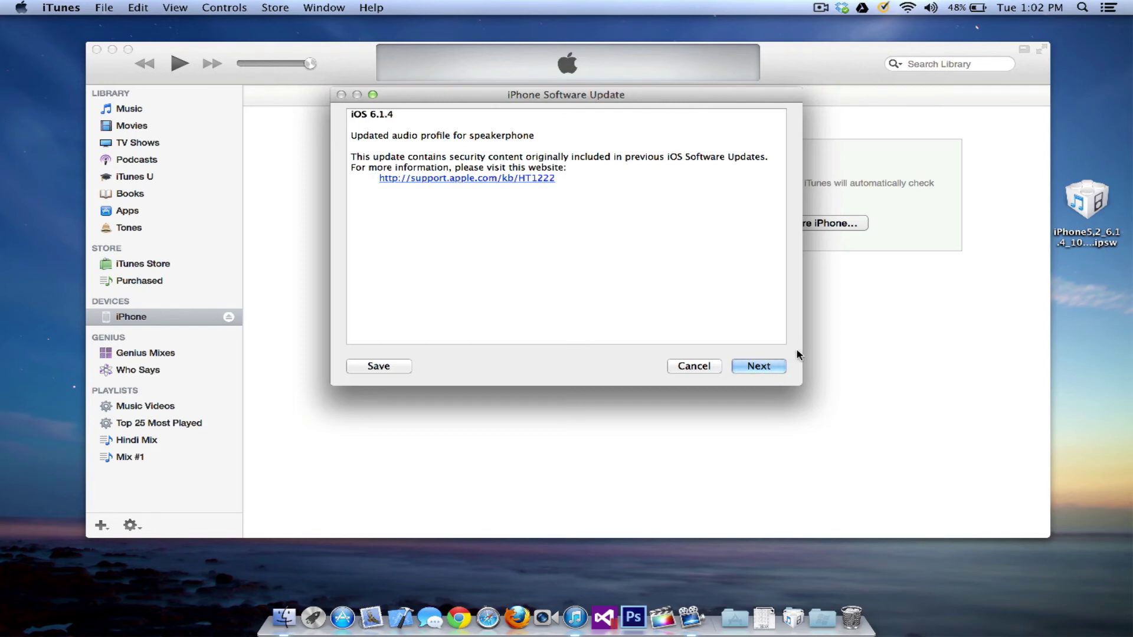
# Go past the iOS 6.1.4 release notes and agree to the license agreement
pyautogui.click(767, 366)
pyautogui.click(767, 367)
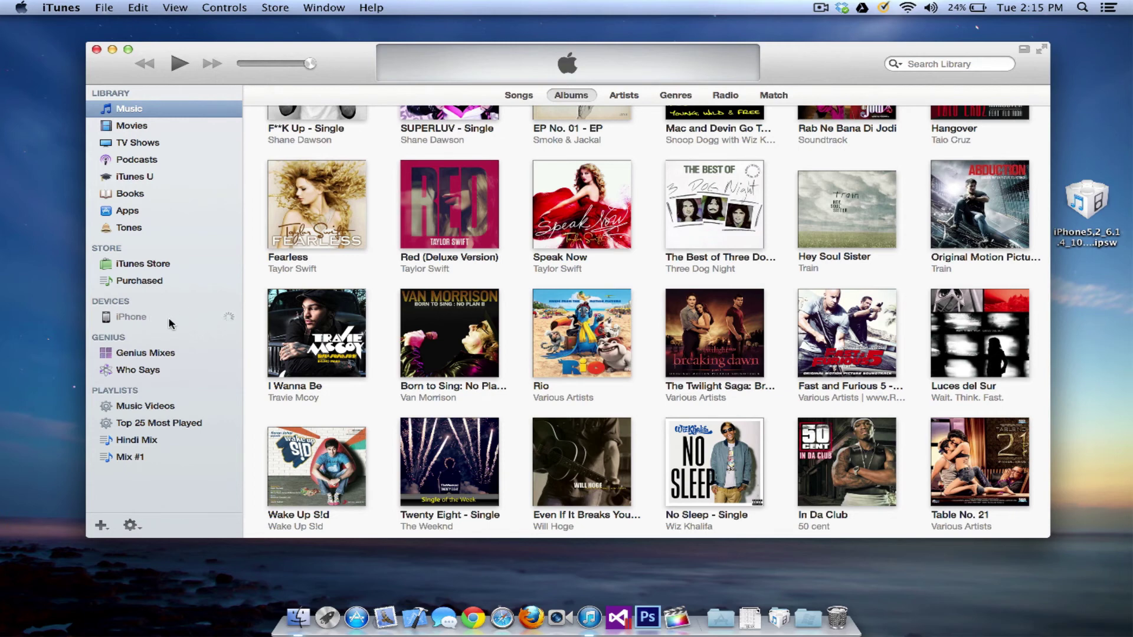
# Select the restored iPhone in the sidebar to show the Welcome to Your New iPhone page
pyautogui.click(170, 319)
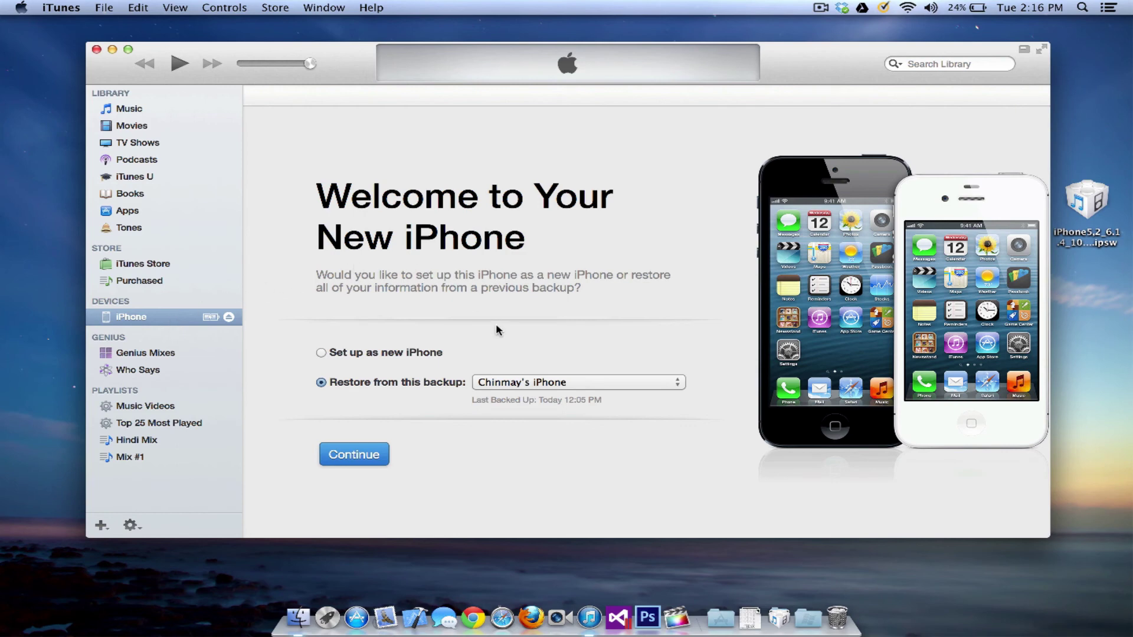
# Choose the Jun 14, 2013 backup, continue, and confirm Use Older Backup
pyautogui.click(547, 384)
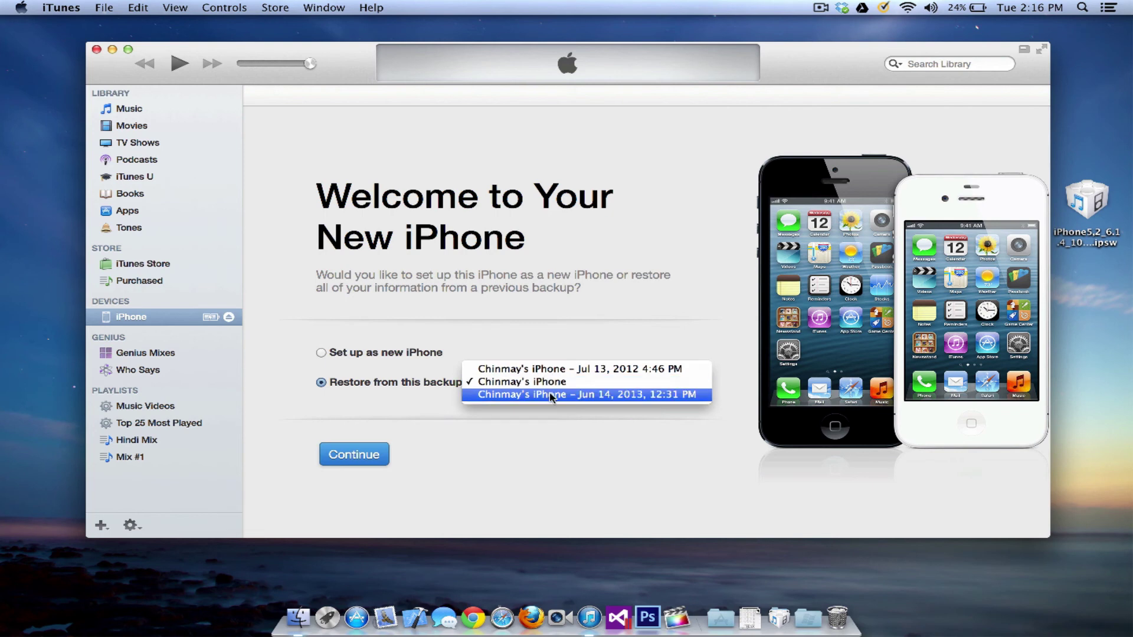
pyautogui.click(549, 396)
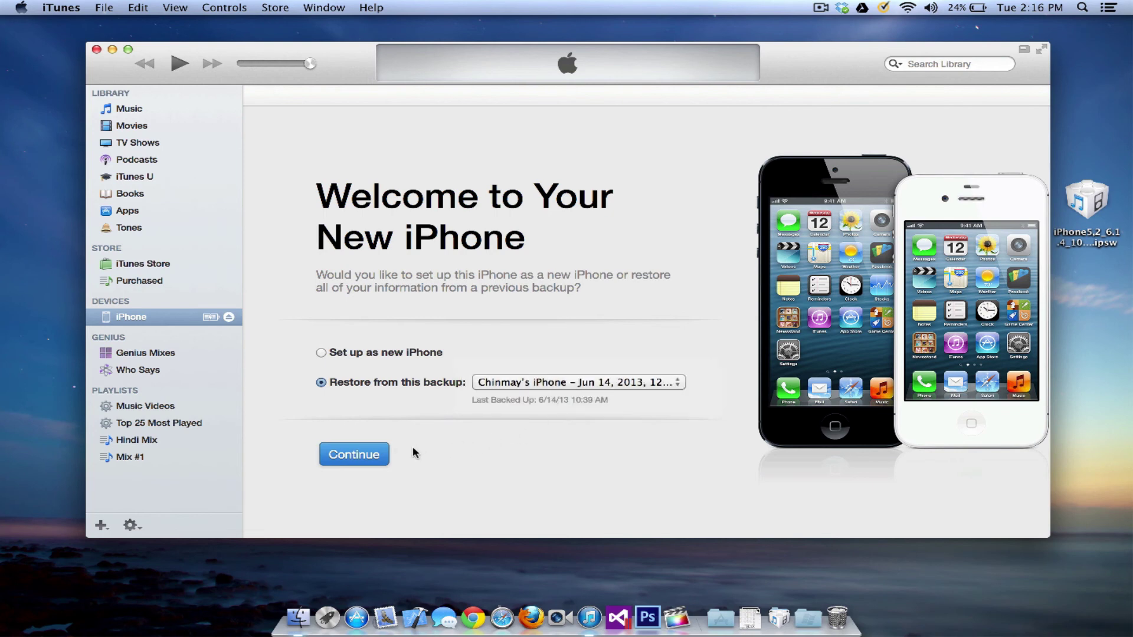
pyautogui.click(376, 458)
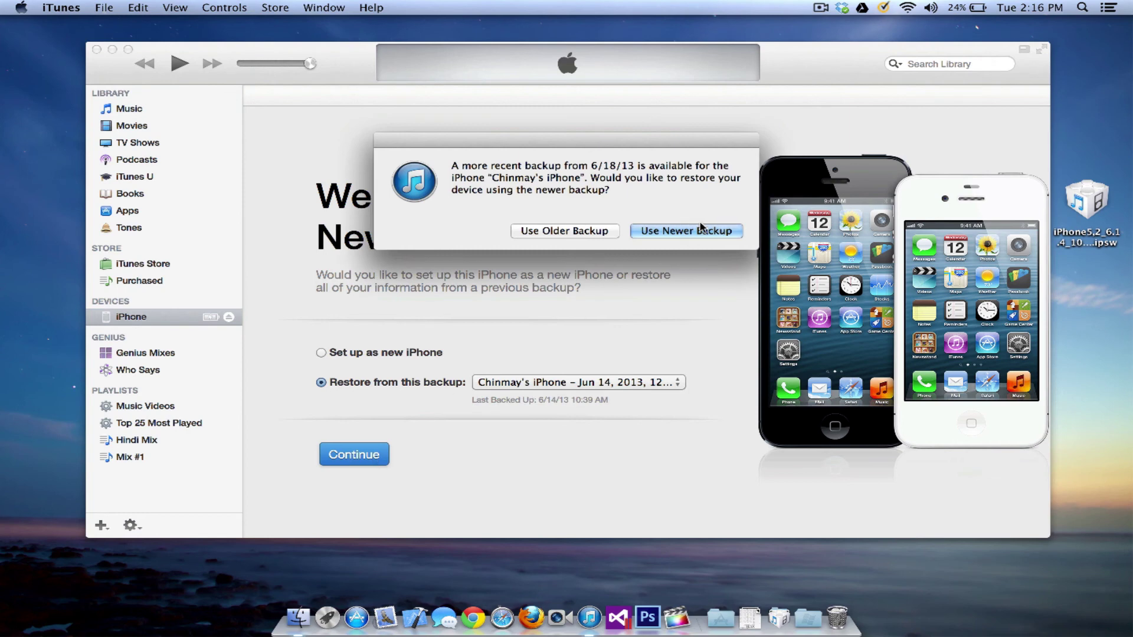
pyautogui.click(606, 234)
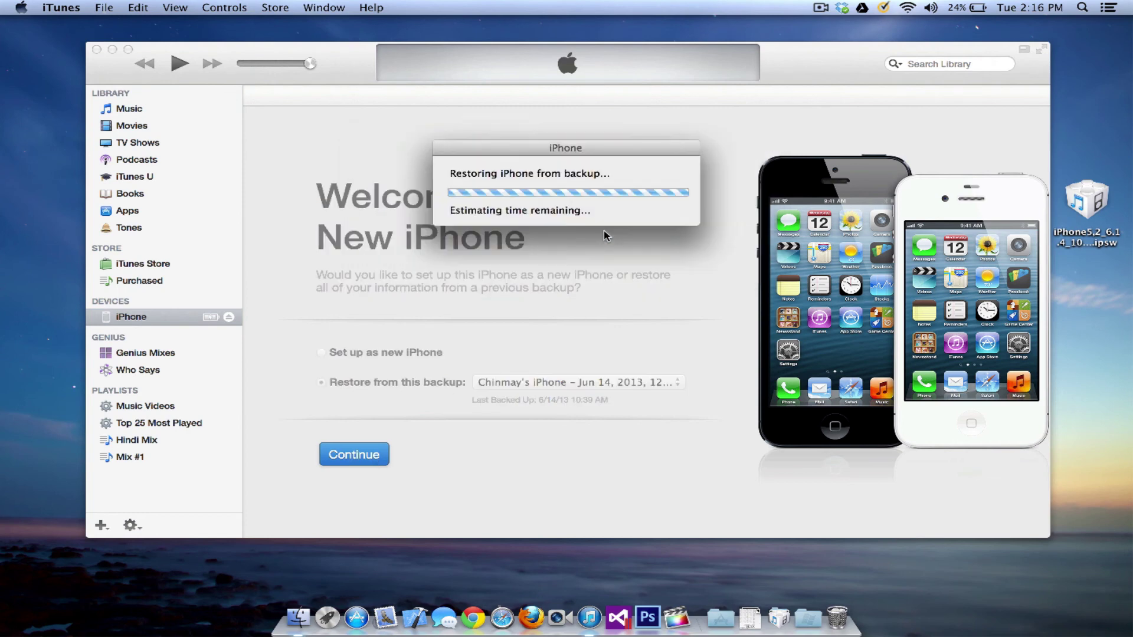